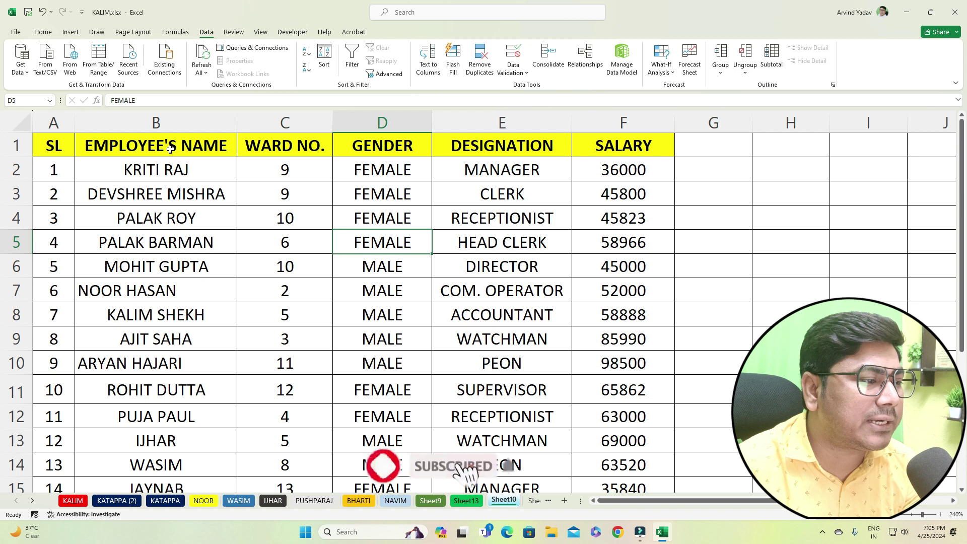
Step: Turn on AutoFilter across the employee table's header row
left_click(189, 146)
left_click(263, 146)
left_click(403, 151)
left_click(501, 147)
left_click(615, 148)
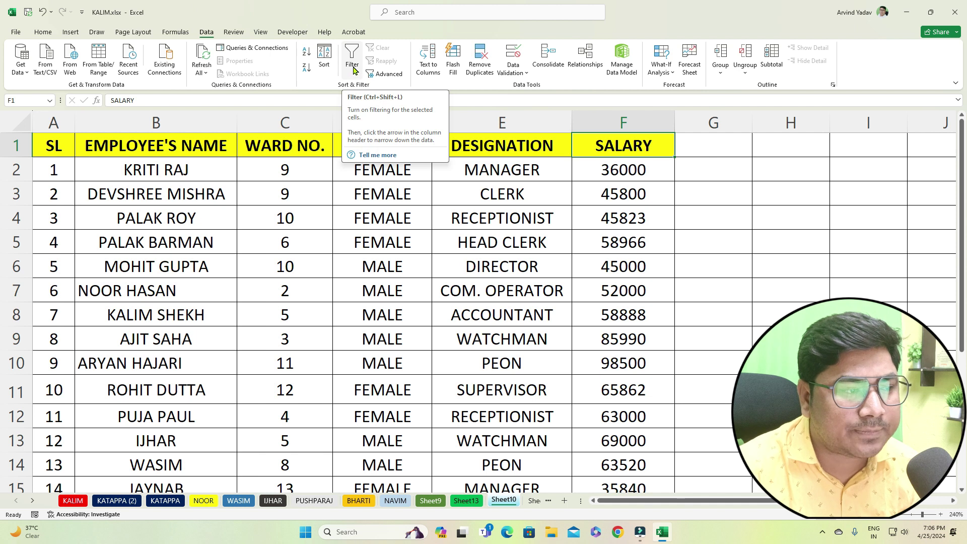
left_click(353, 61)
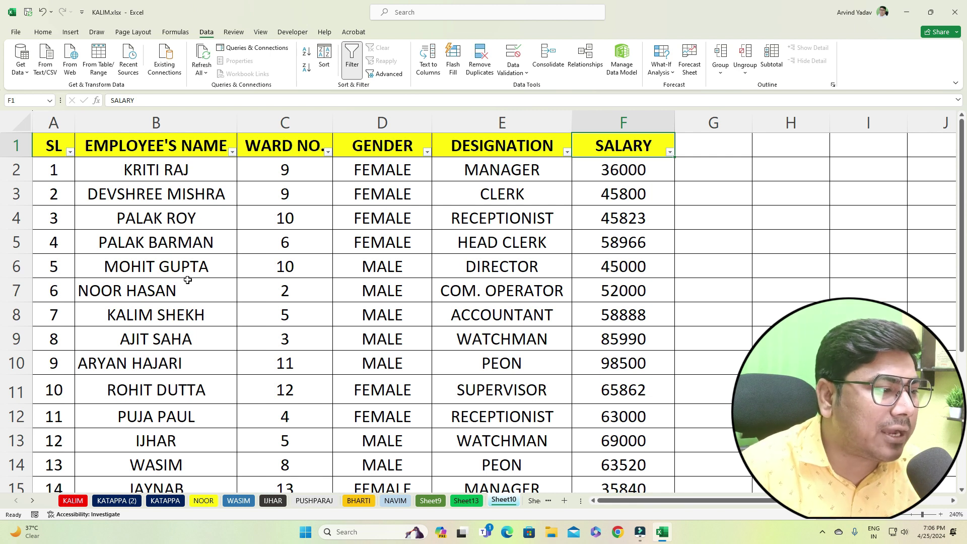
Step: Select sample employee names and ward numbers, then show the WARD NO. sort and filter options
left_click_drag(160, 171, 156, 403)
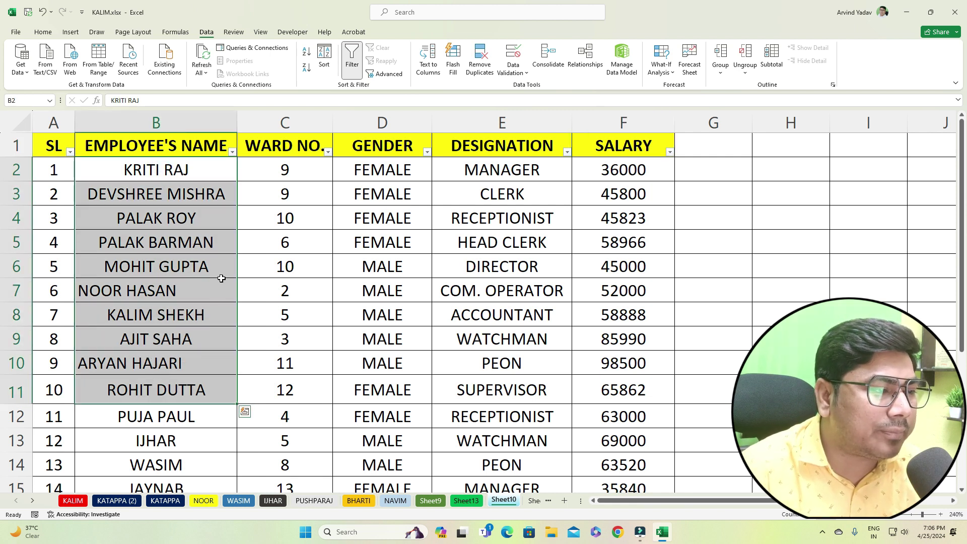
left_click_drag(285, 170, 285, 196)
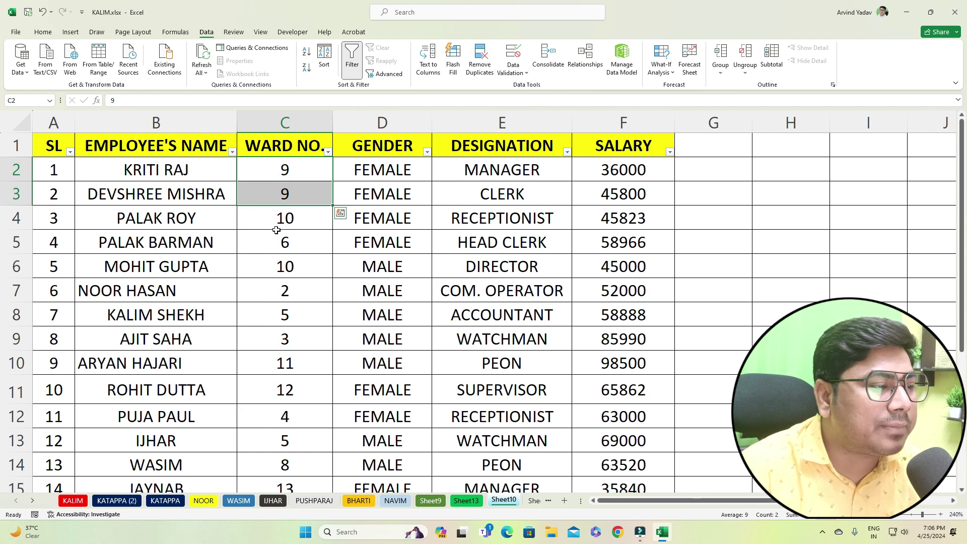
left_click(186, 169)
left_click(198, 209)
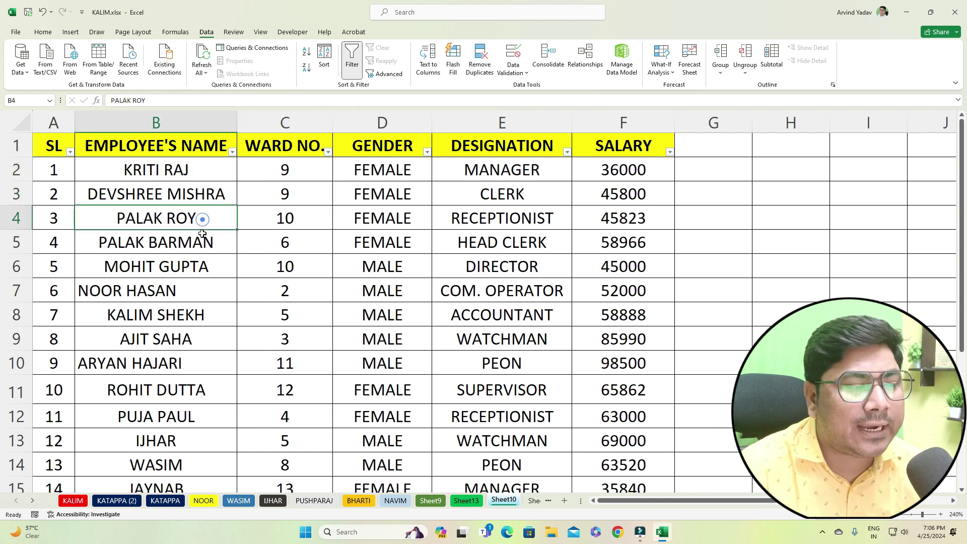
left_click(202, 266)
left_click(205, 296)
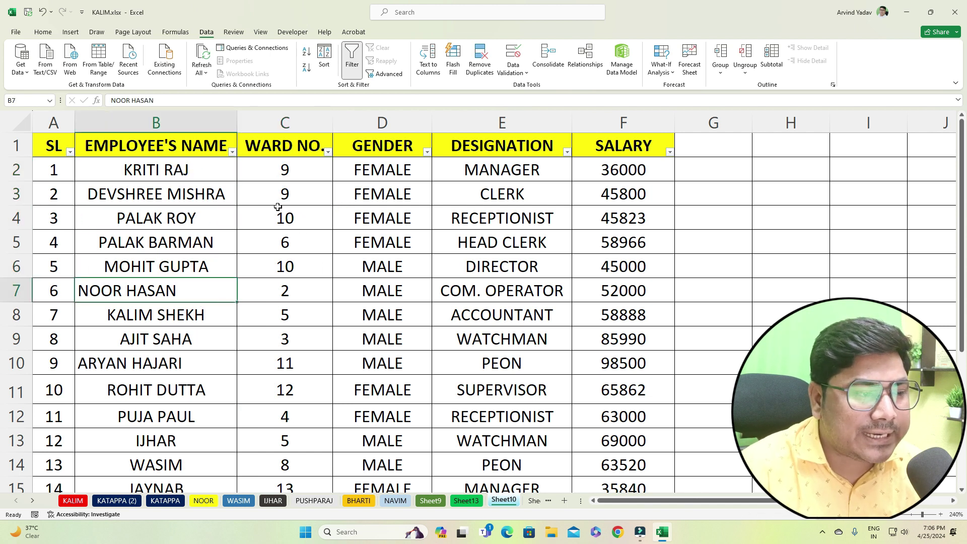
left_click(328, 152)
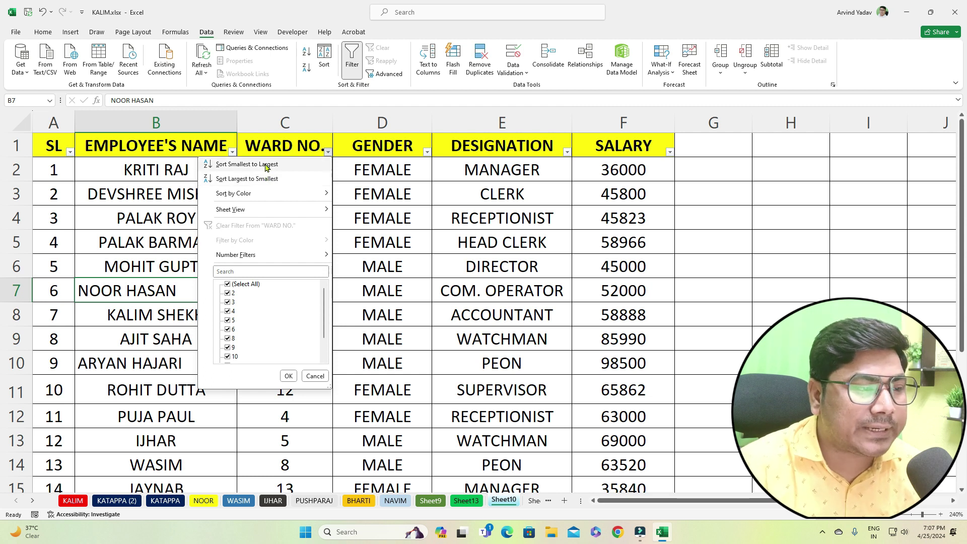
Step: Sort the table by WARD NO. smallest to largest, then largest to smallest
left_click(268, 164)
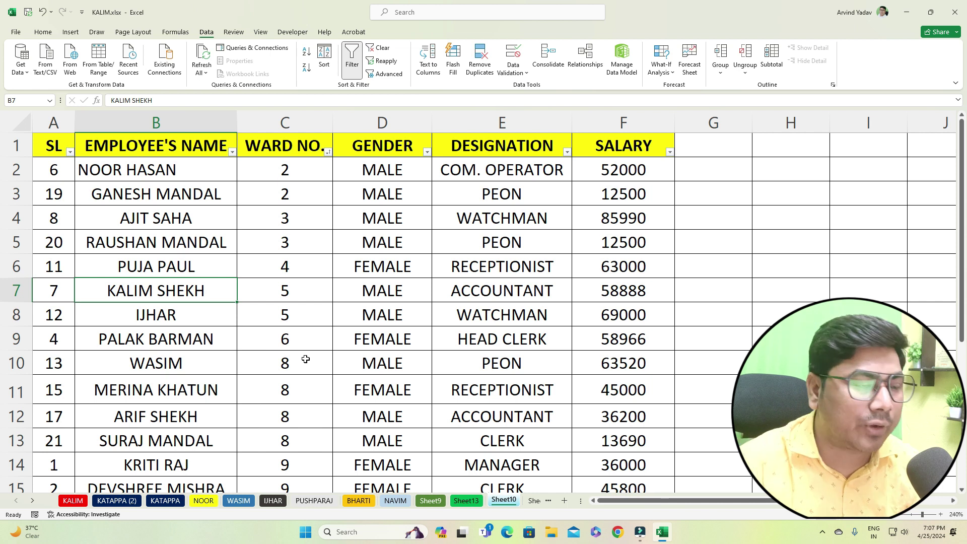
left_click(327, 152)
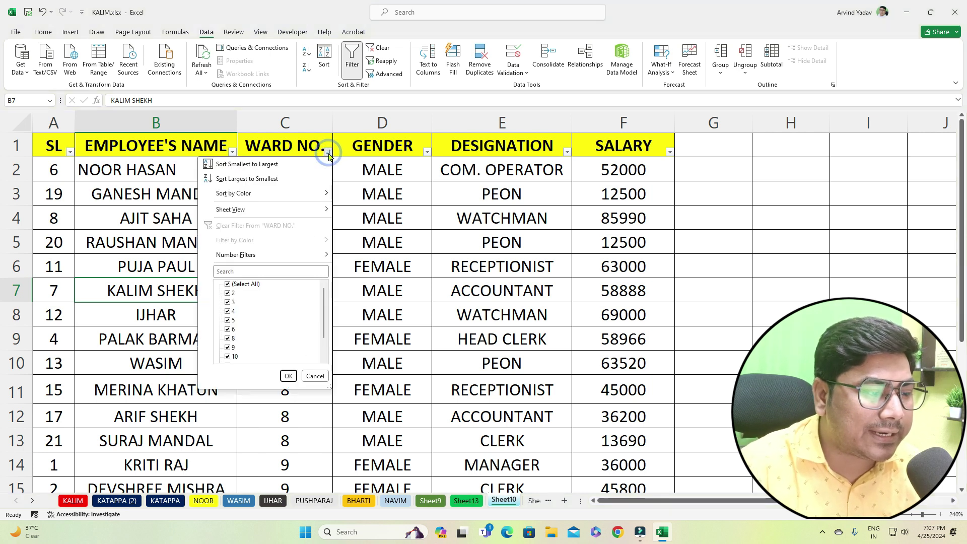
left_click(262, 180)
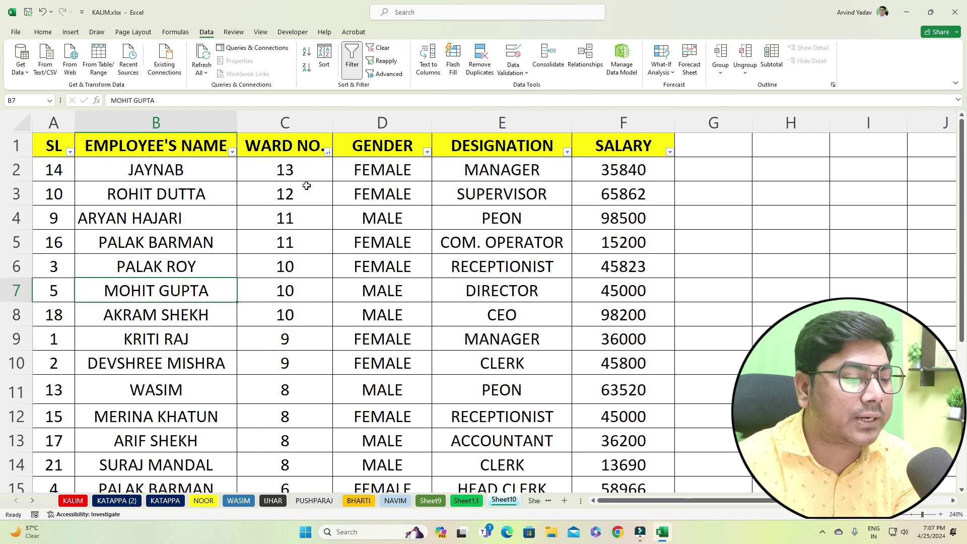
Step: Re-sort the table by WARD NO. from smallest to largest
scroll(325, 363, "down", 3)
scroll(325, 362, "up", 3)
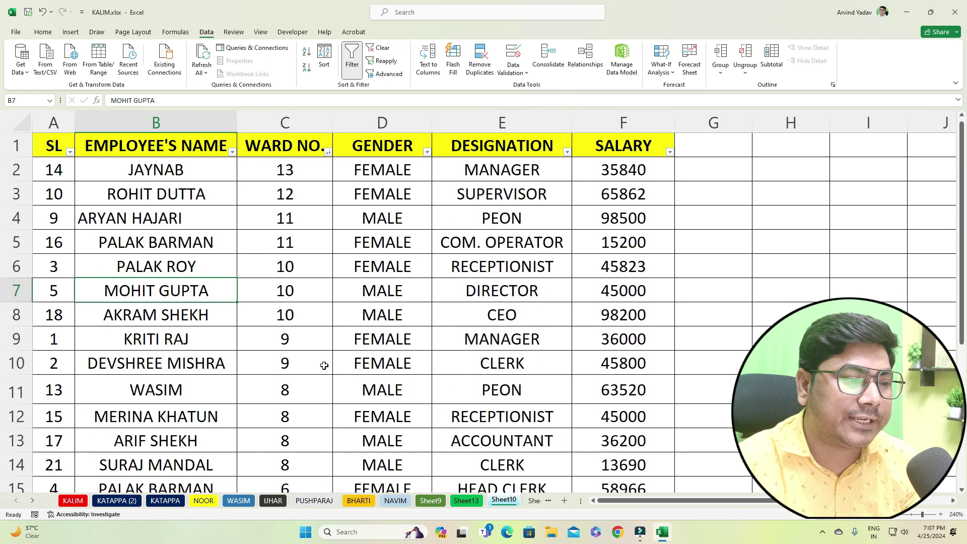
left_click(328, 152)
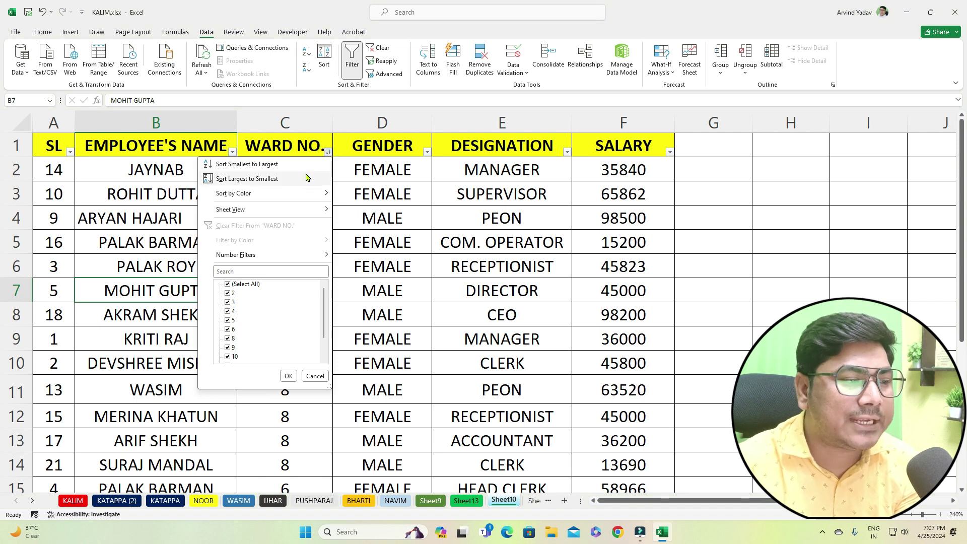
left_click(279, 165)
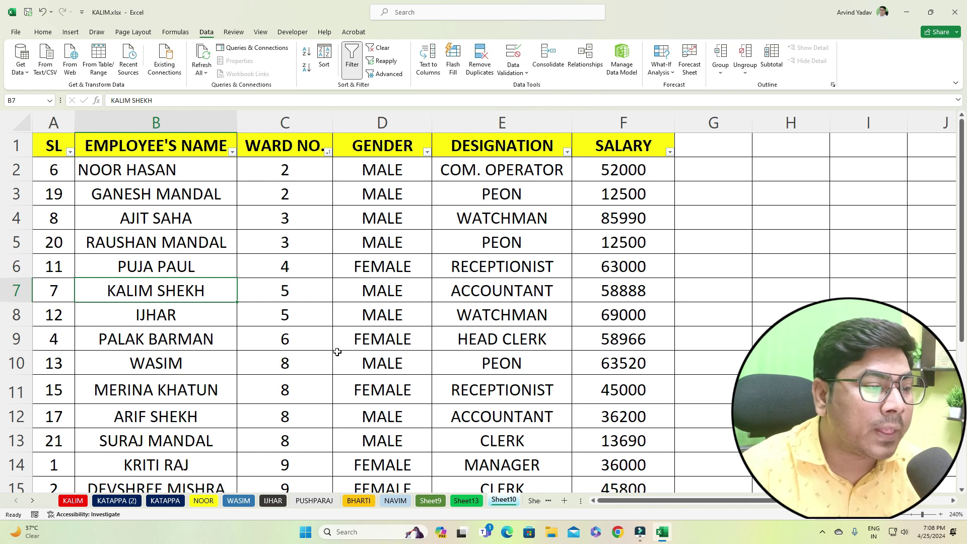
Step: Filter the table to show only ward 8 employees
left_click(327, 153)
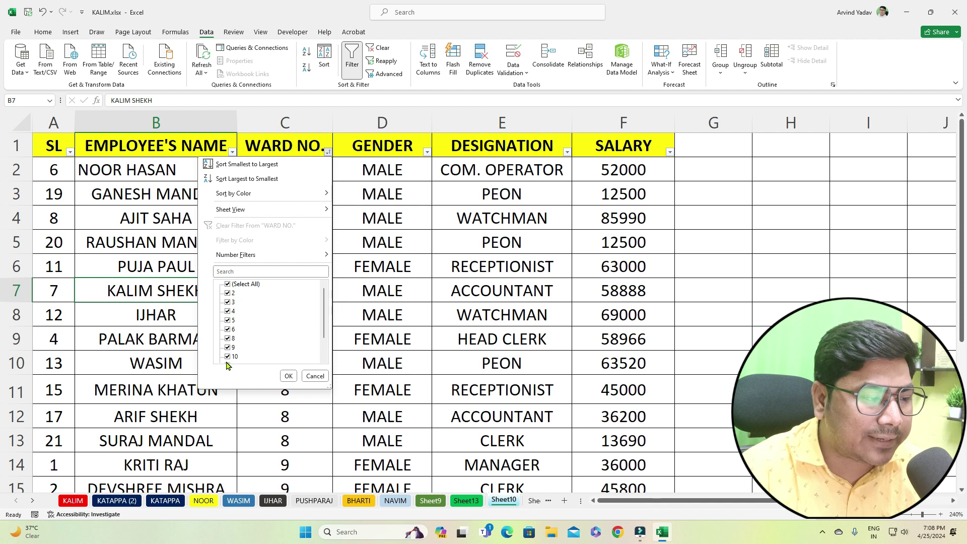
left_click(228, 285)
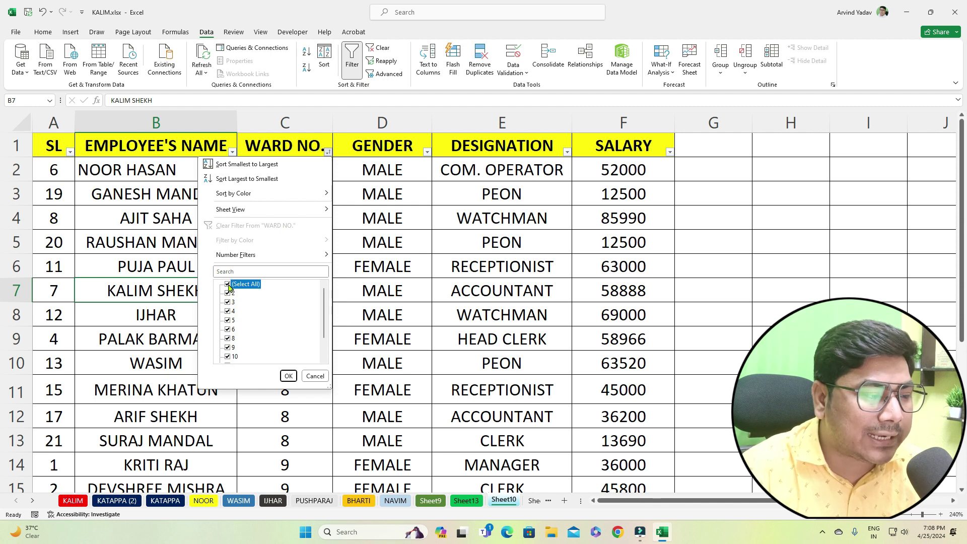
left_click(227, 339)
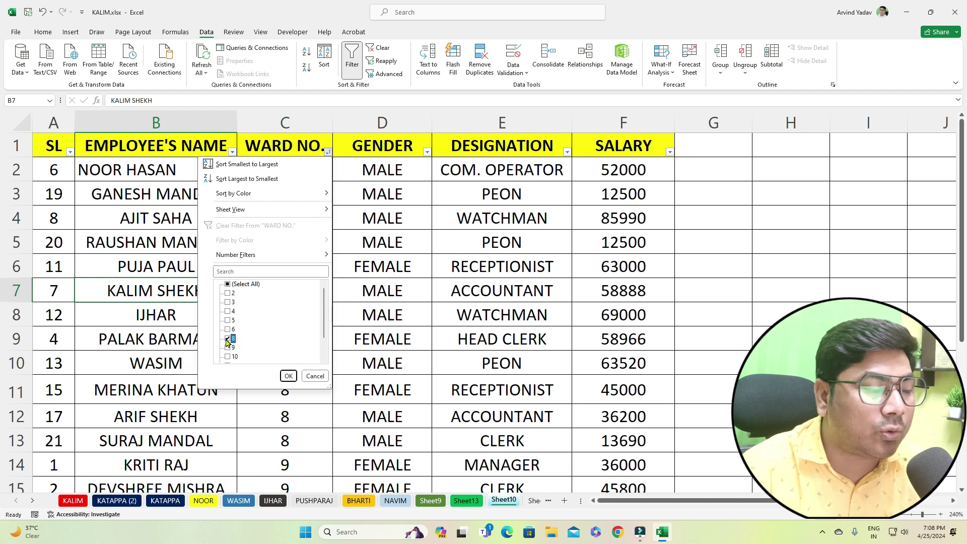
left_click(286, 377)
left_click(286, 377)
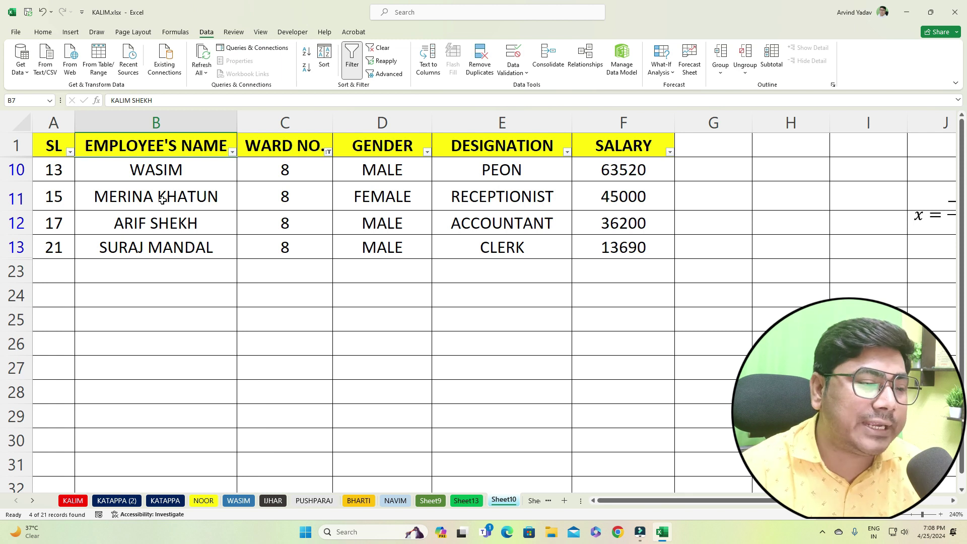
Step: Tick every ward value so all employee rows show again
left_click(328, 151)
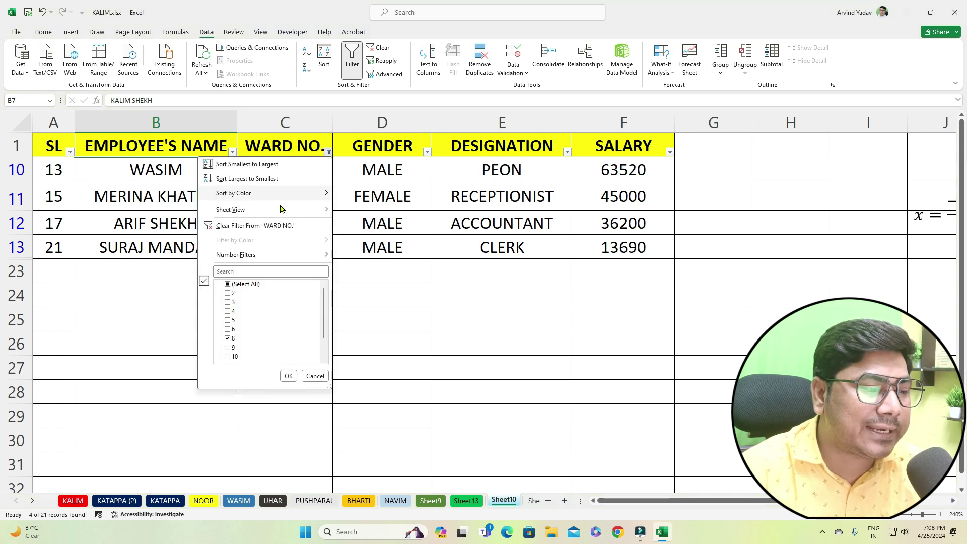
left_click(227, 284)
left_click(288, 376)
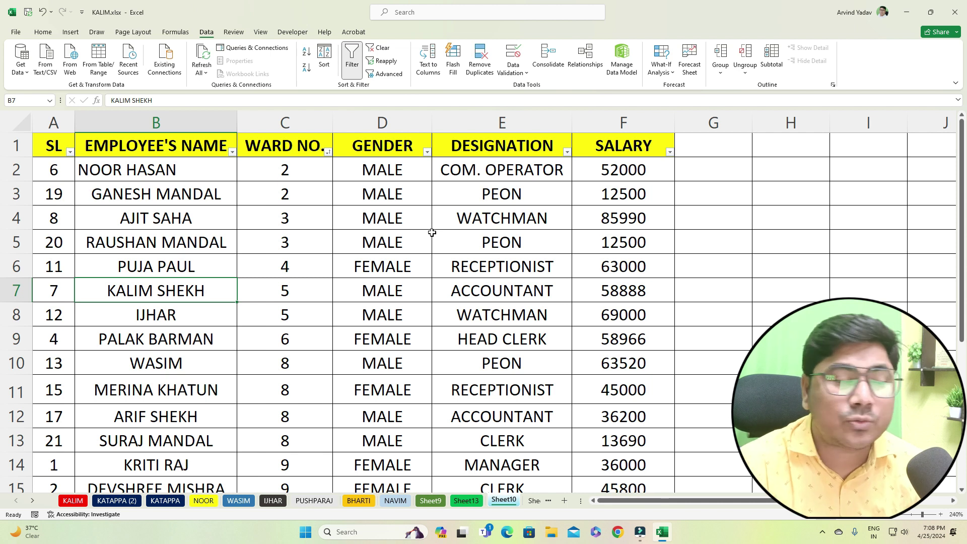
left_click(427, 152)
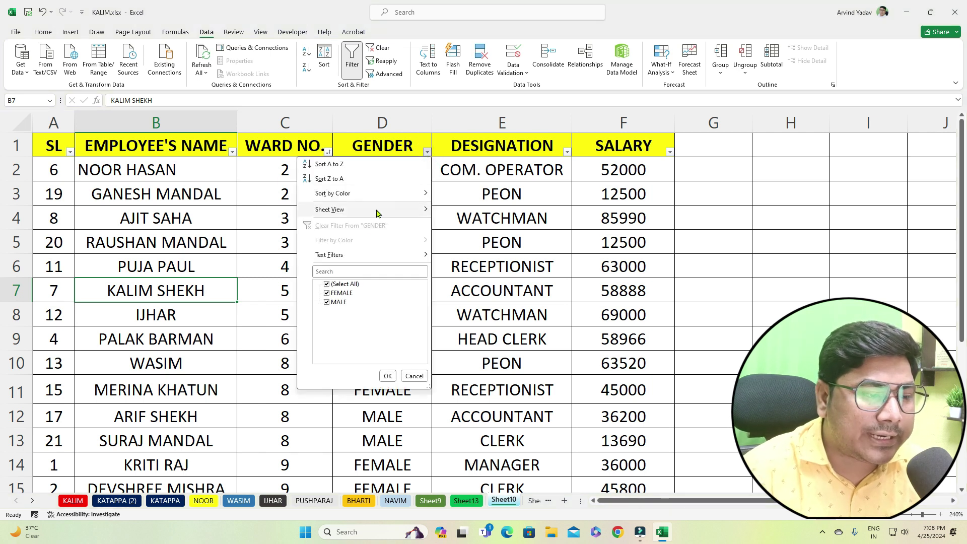
left_click(329, 284)
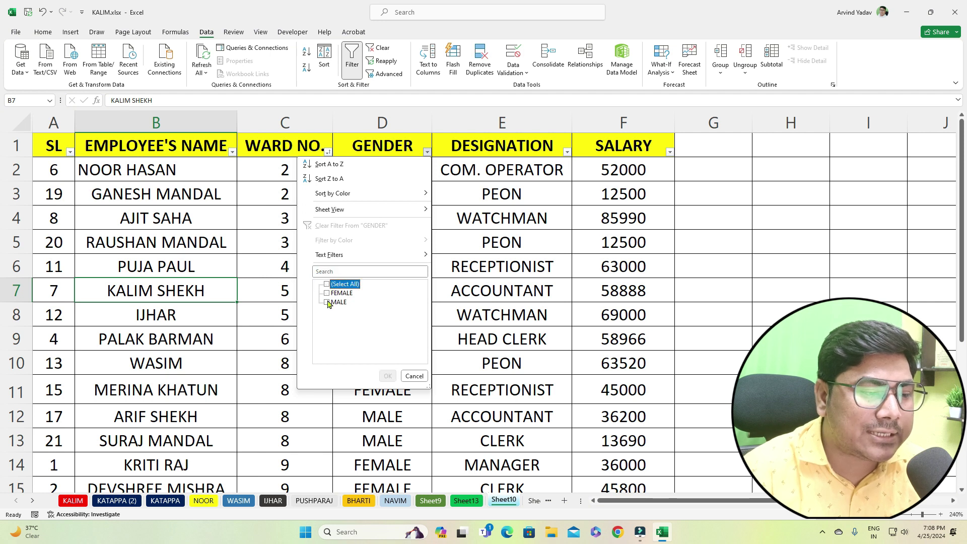
left_click(326, 303)
left_click(387, 376)
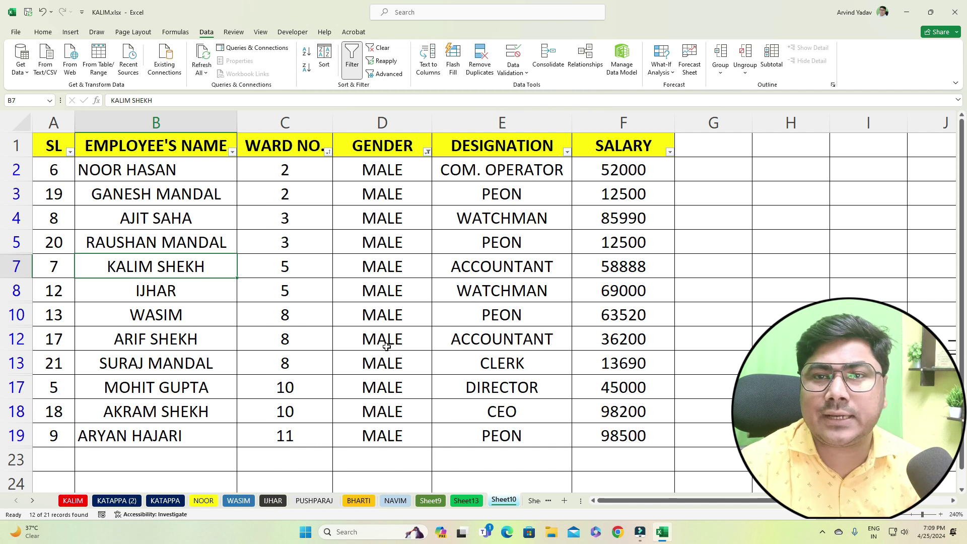
left_click(427, 152)
left_click(327, 286)
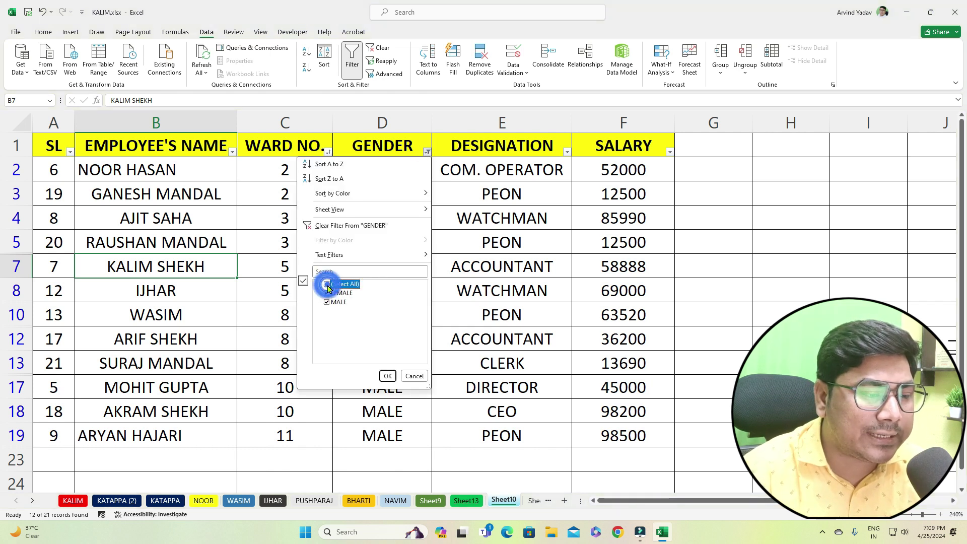
left_click(387, 377)
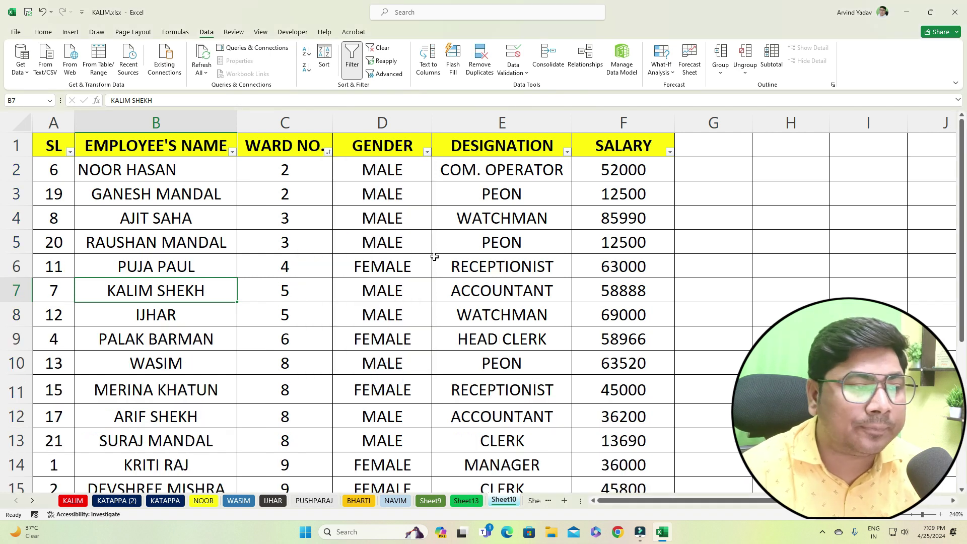
left_click(428, 154)
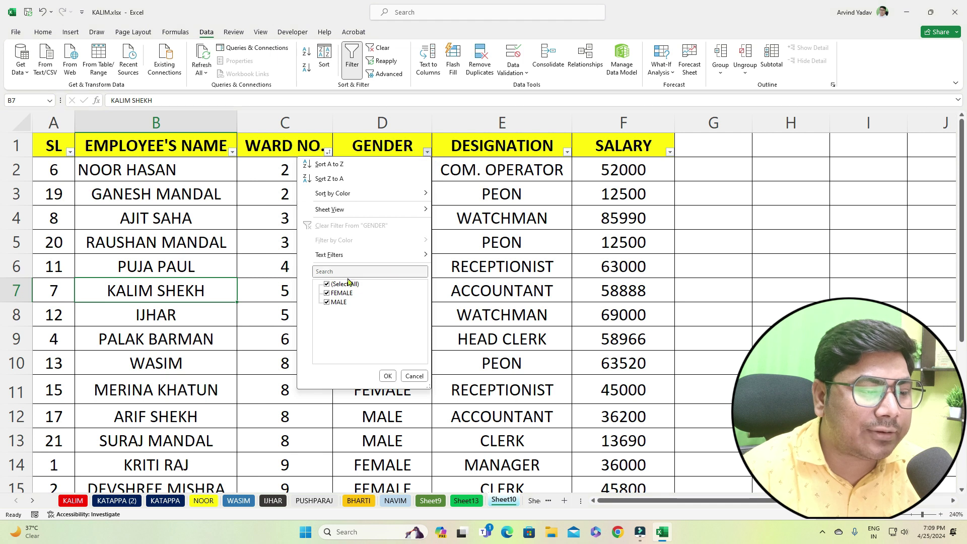
left_click(326, 284)
left_click(327, 293)
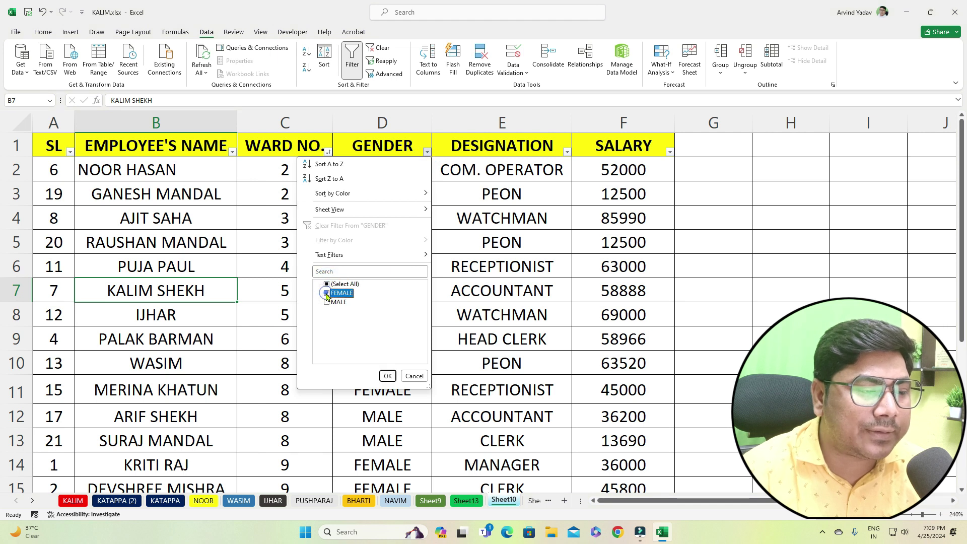
left_click(389, 376)
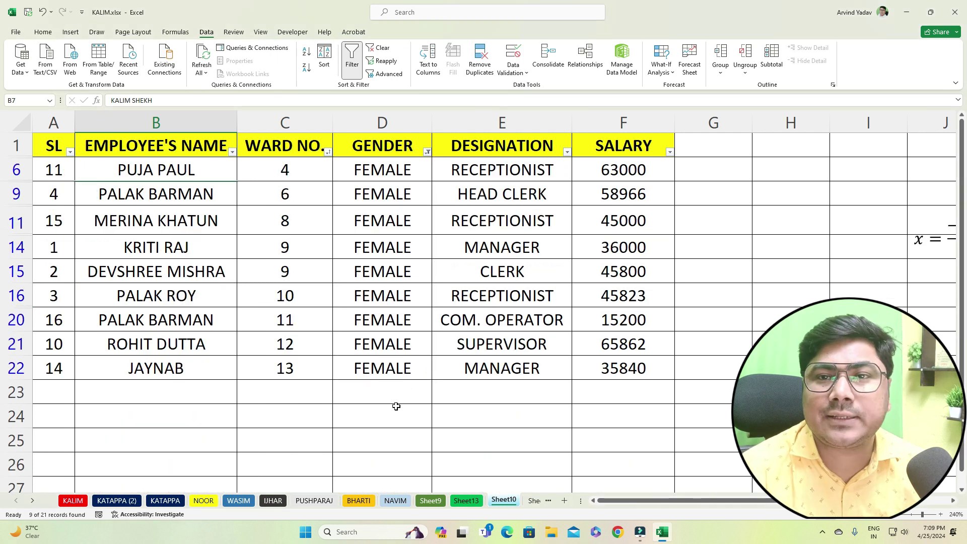
left_click(427, 151)
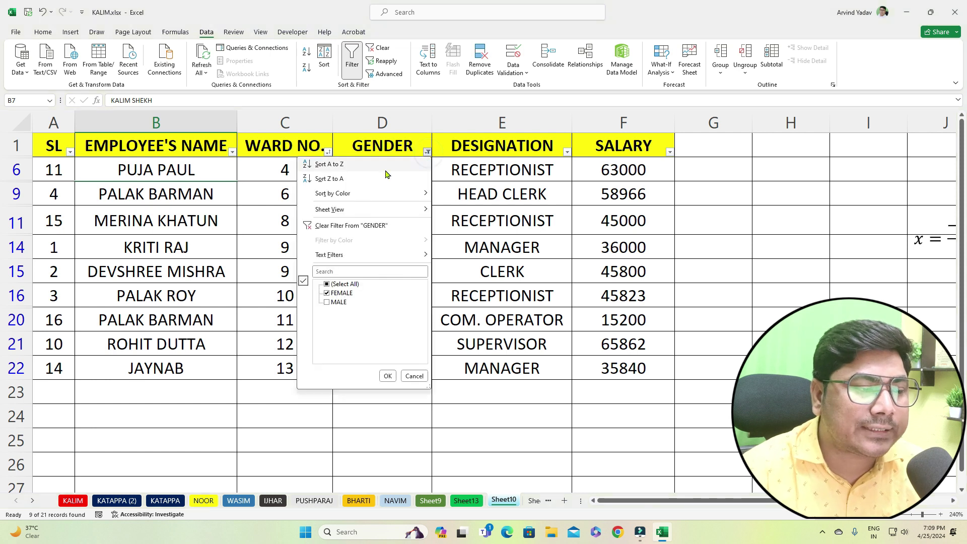
left_click(326, 284)
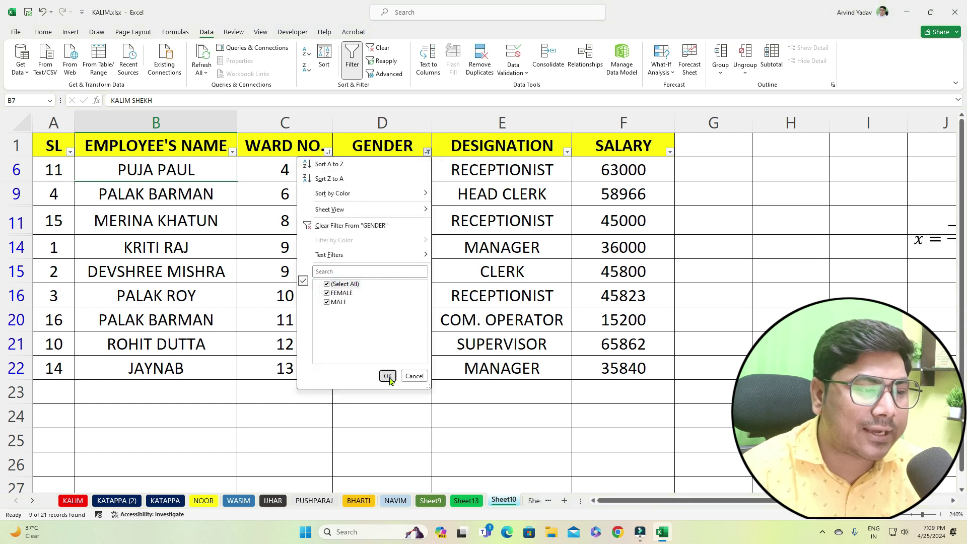
left_click(387, 376)
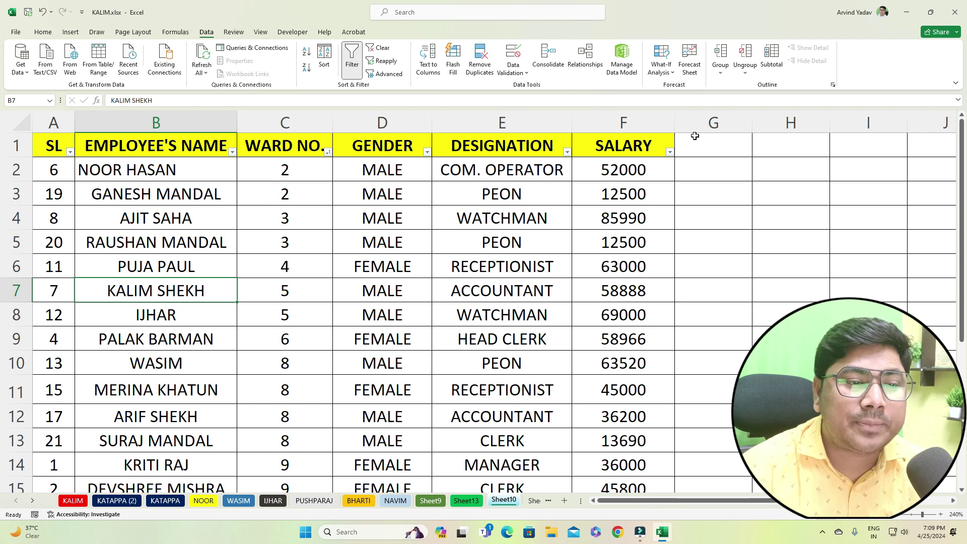
Step: Show the SALARY column's filter options to reach Number Filters
left_click(670, 152)
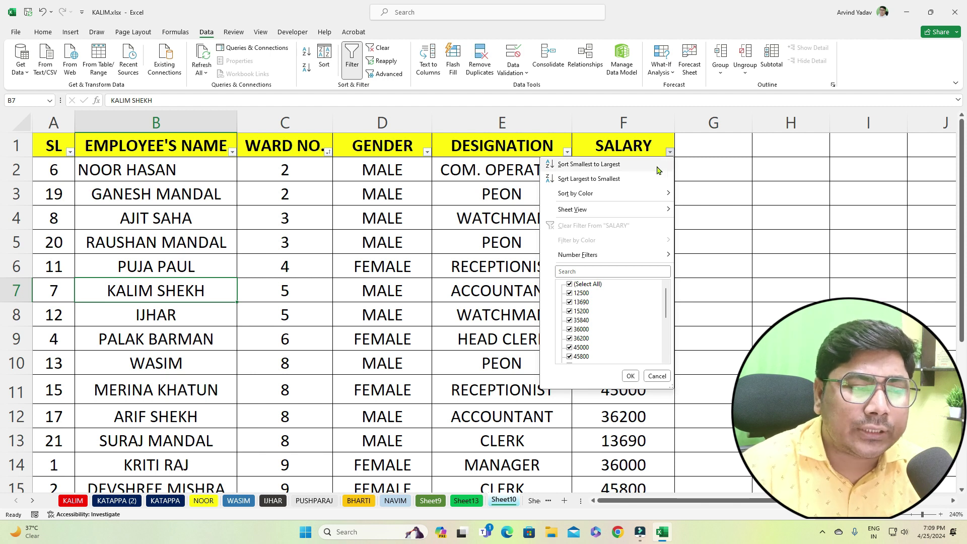
mouse_move(578, 255)
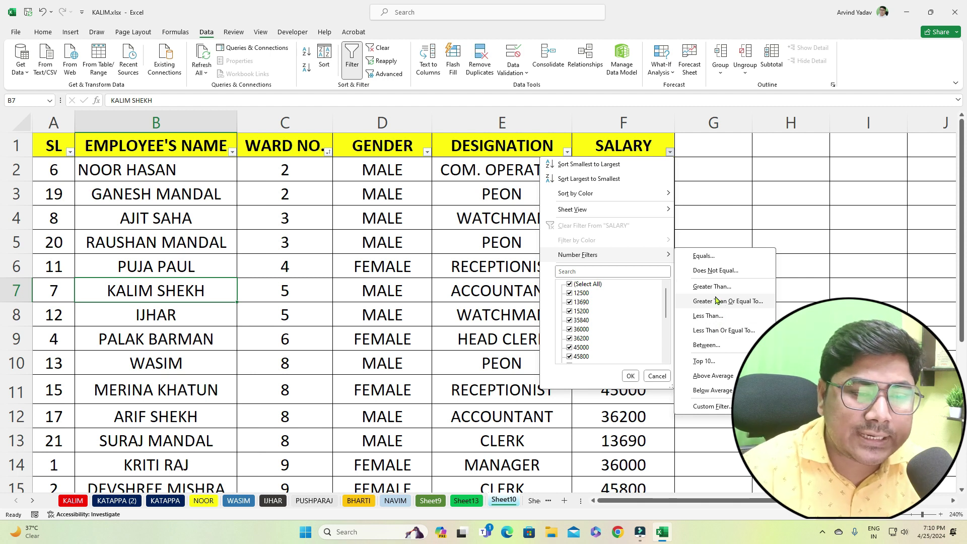
Step: Filter SALARY to values greater than 50000 and select the results to view totals
left_click(714, 286)
left_click(368, 383)
type("50000")
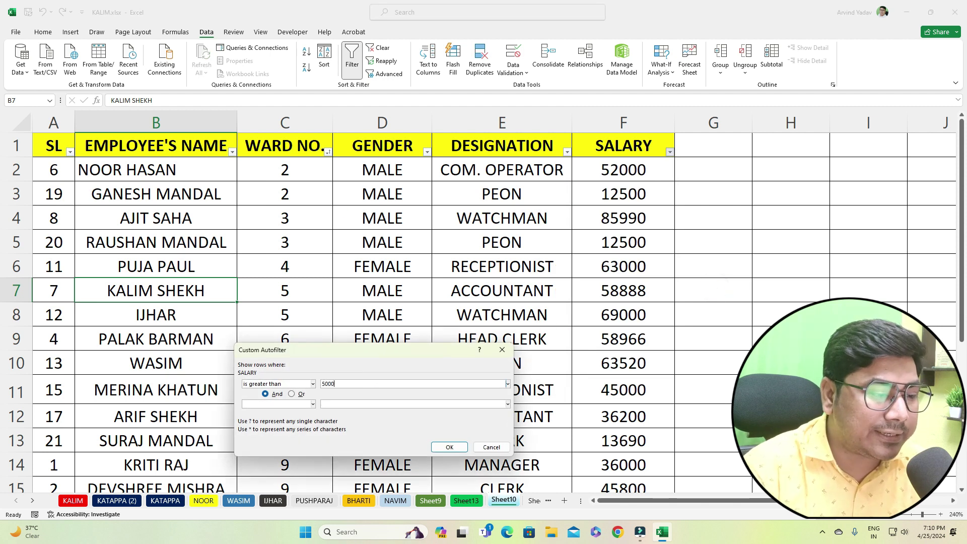
left_click(464, 446)
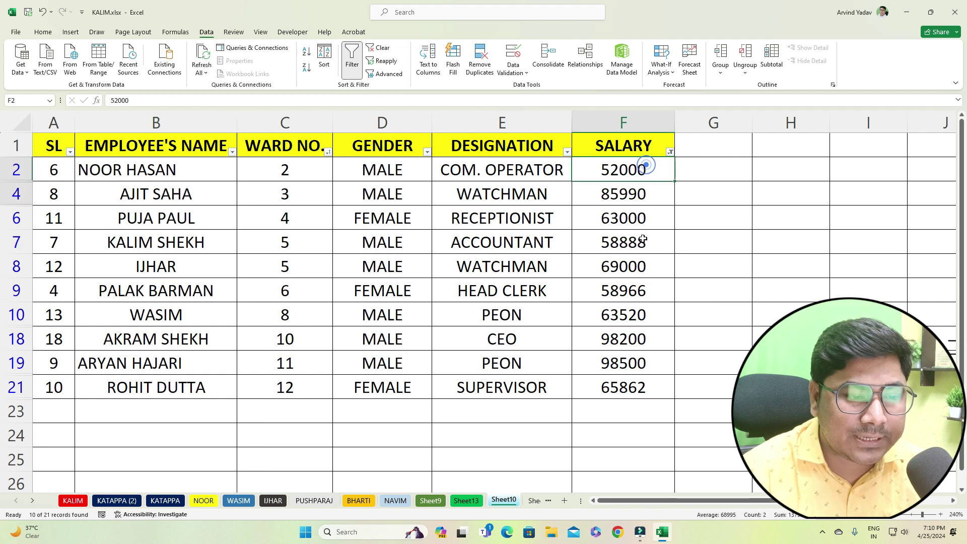
left_click_drag(653, 162, 669, 363)
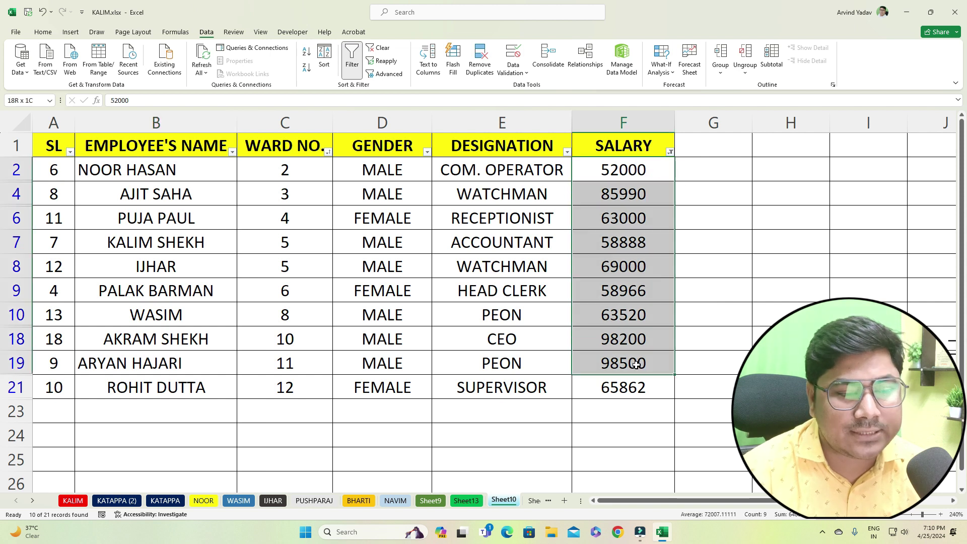
Step: Tick every salary value to remove the greater-than filter
left_click(670, 153)
left_click(569, 284)
left_click(570, 284)
left_click(629, 376)
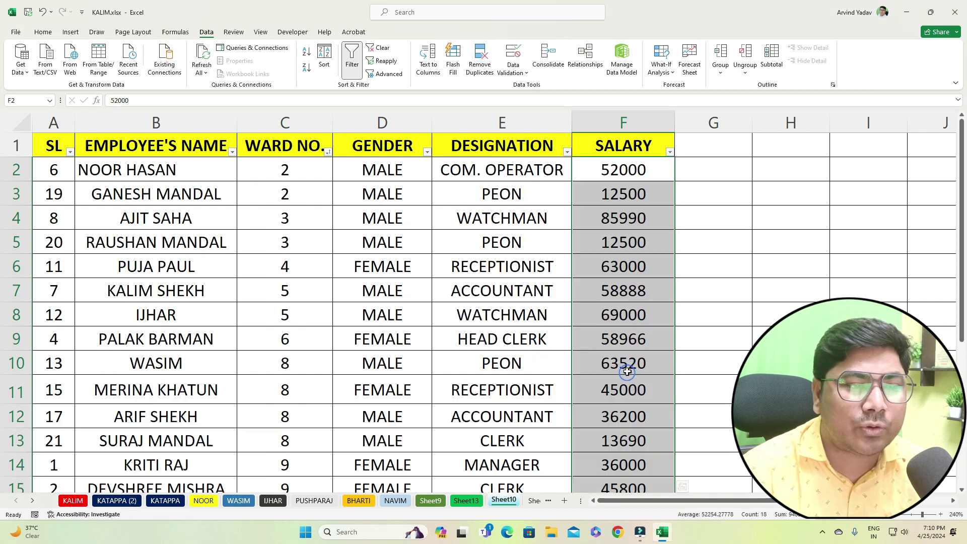